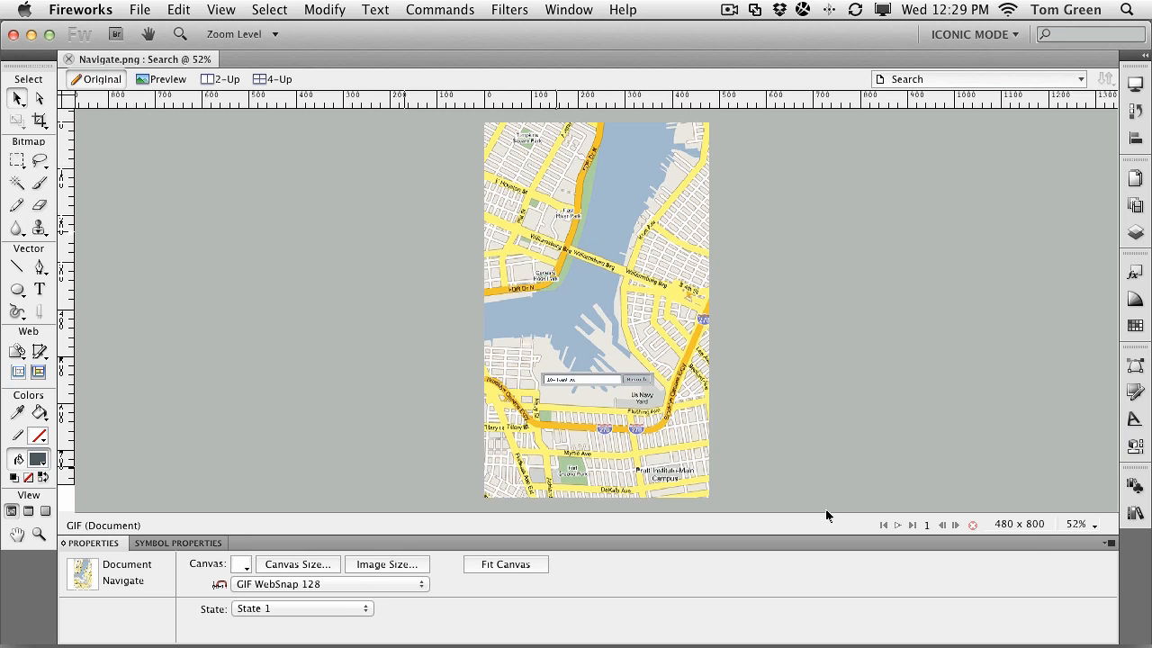
View the mockup at 100% actual size, then fit it back in the window
click(1081, 526)
click(1086, 491)
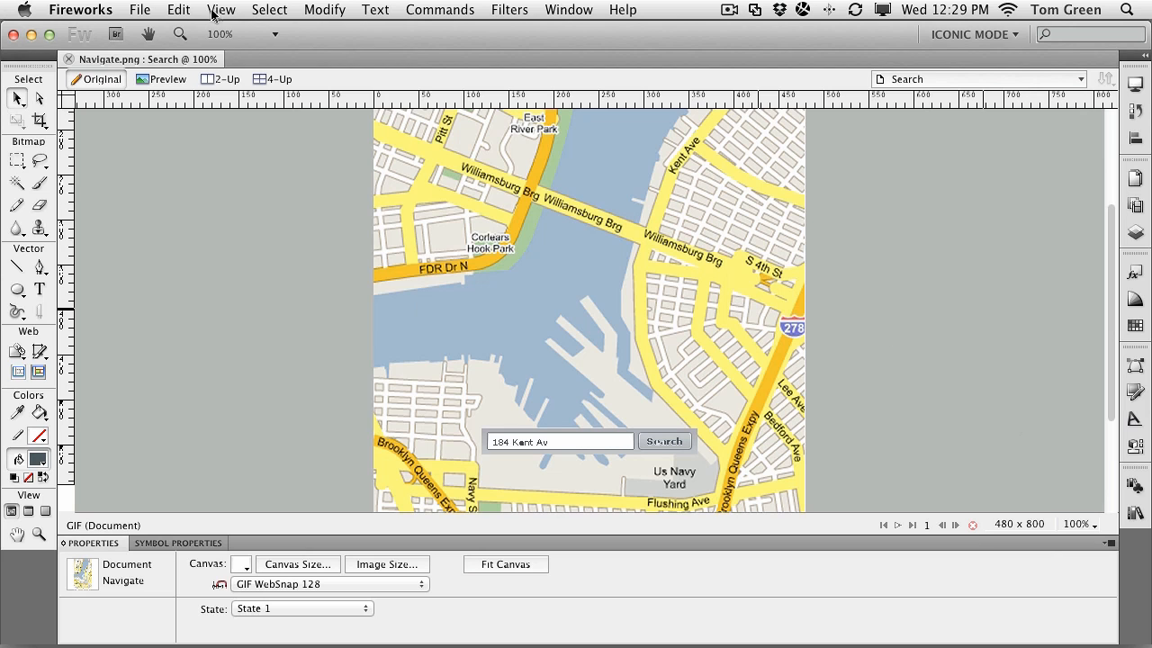
click(220, 10)
click(288, 111)
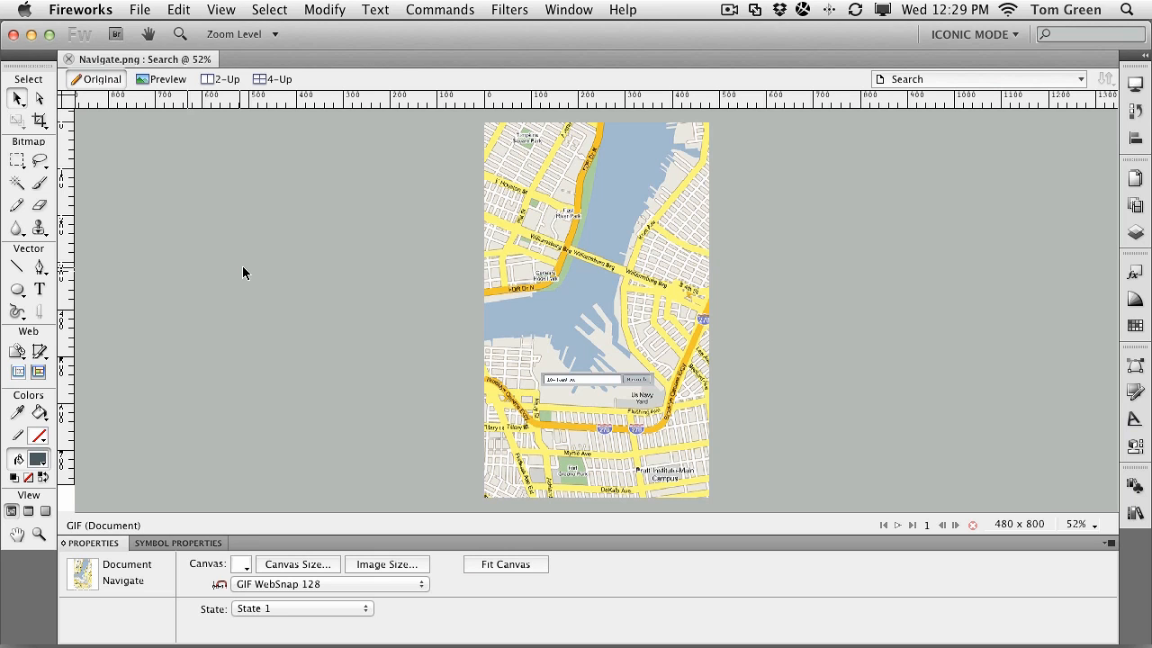
Launch Device Central from the File menu and start a Device Library search
click(140, 11)
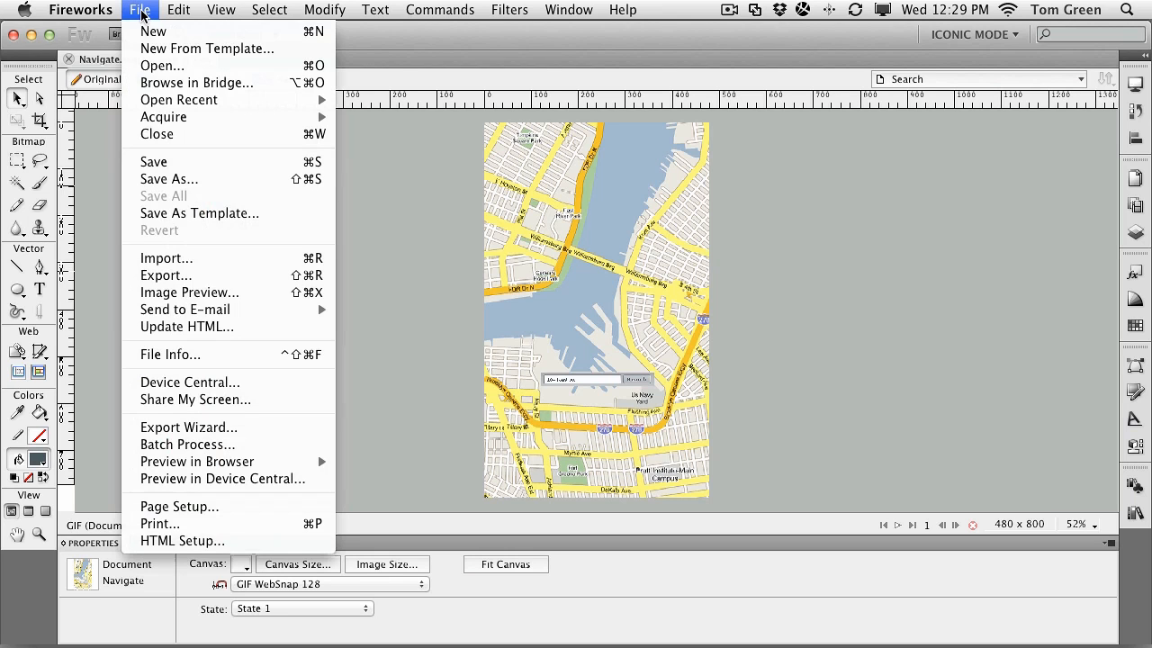
click(176, 390)
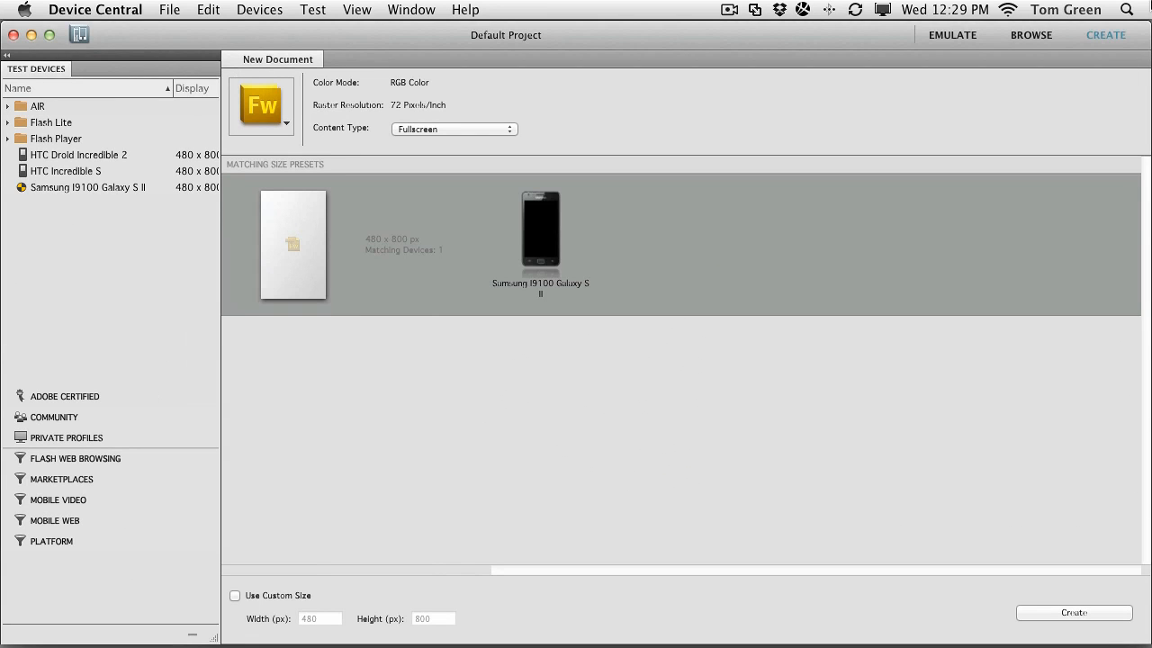
click(1032, 35)
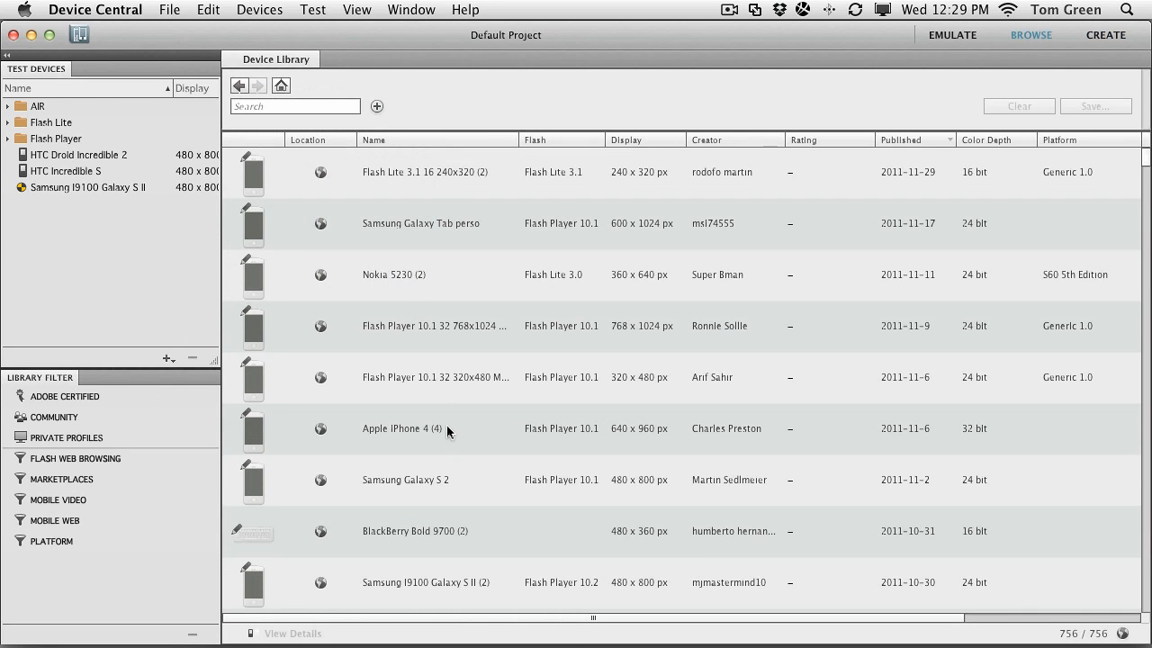
click(285, 108)
Search for '480 x800' devices, check HTC ThunderBolt, then show HTC Droid Incredible 2 details
text(480)
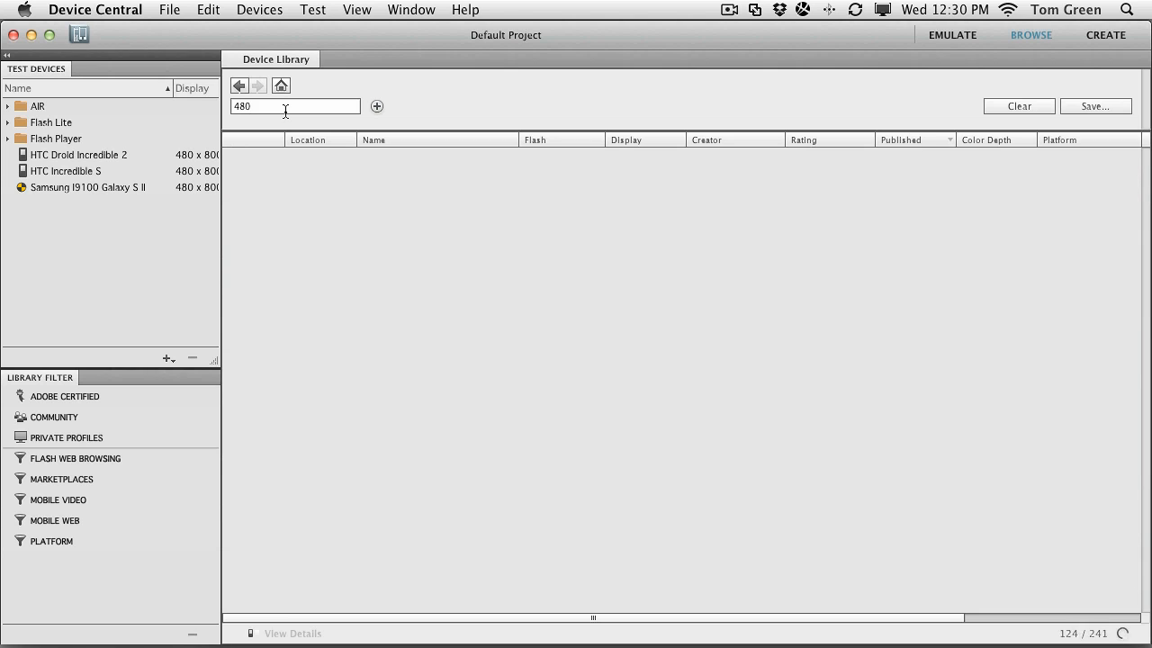
text( x800)
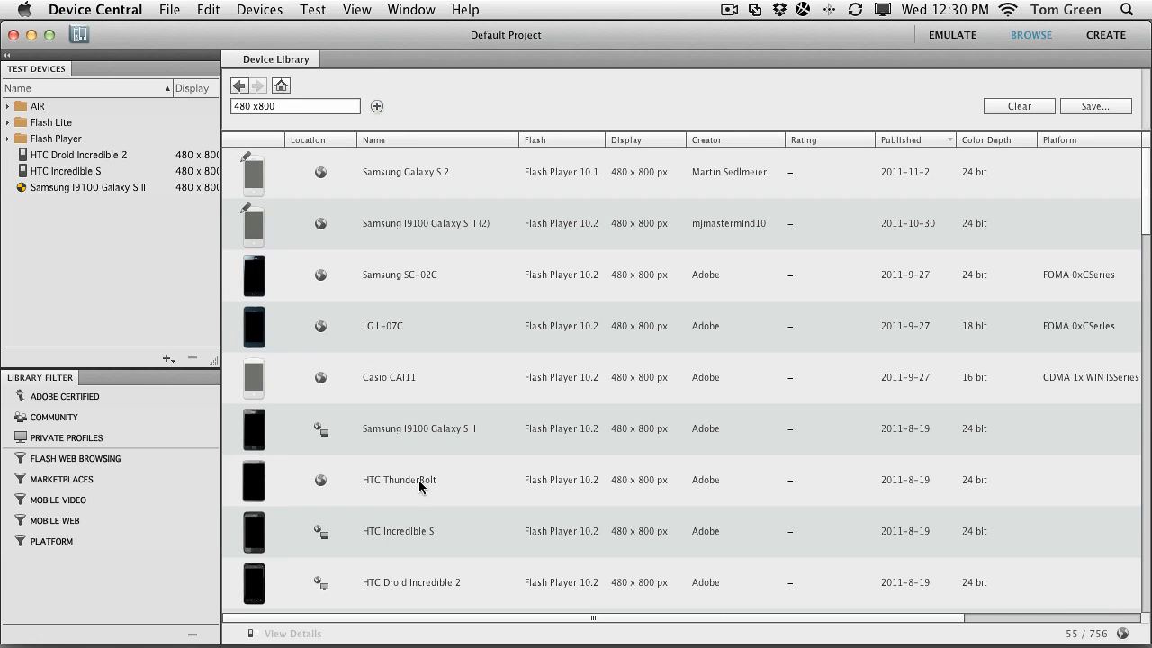
click(391, 488)
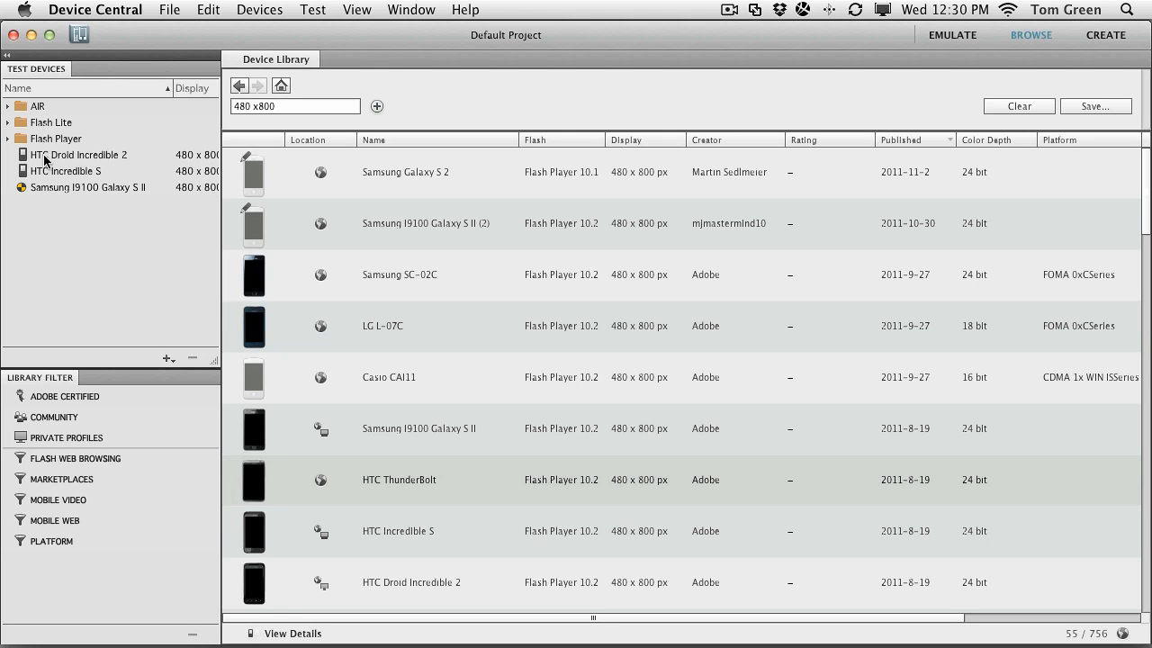
click(45, 158)
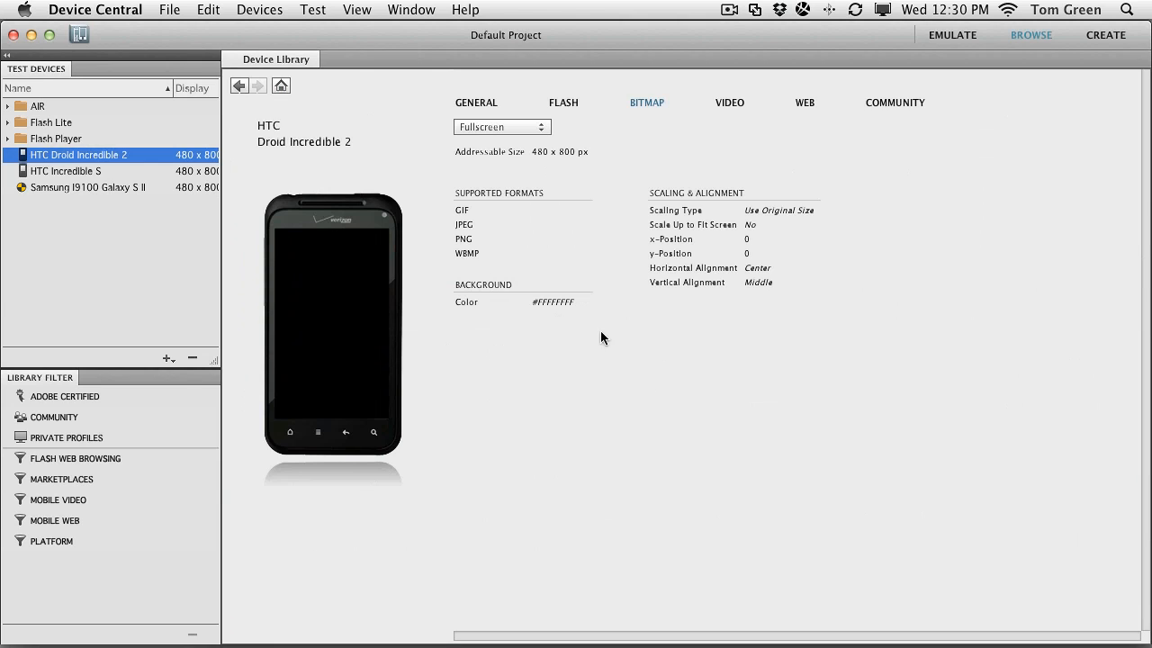
Keep the Fullscreen display mode and return to the full 756-profile Device Library
click(539, 127)
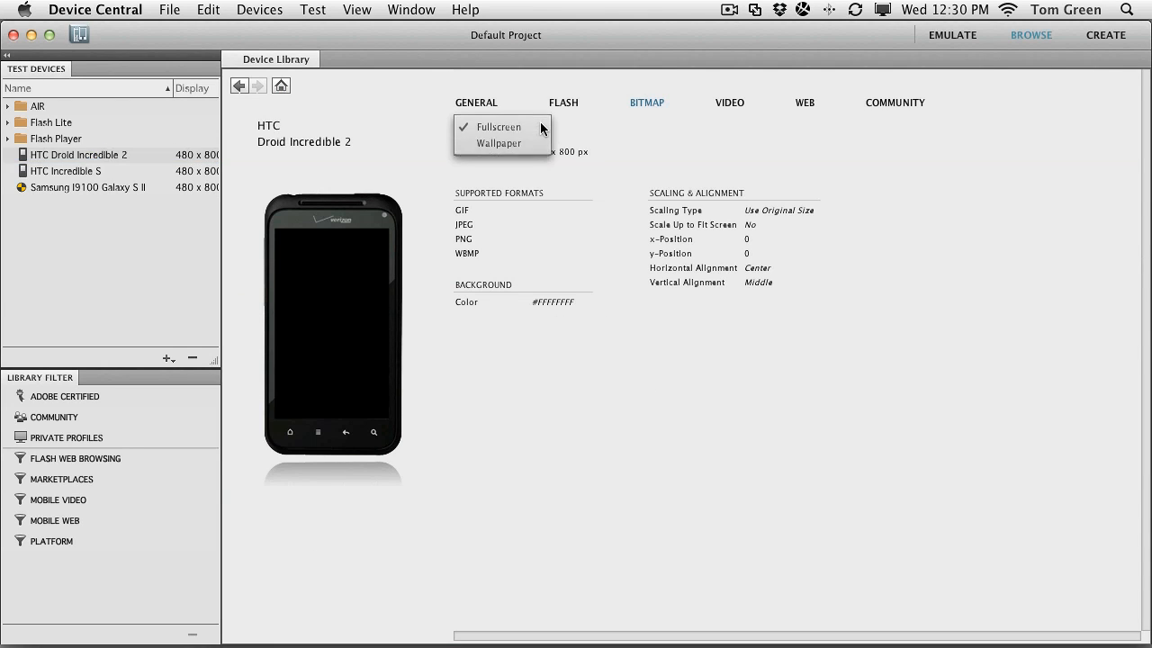
click(702, 147)
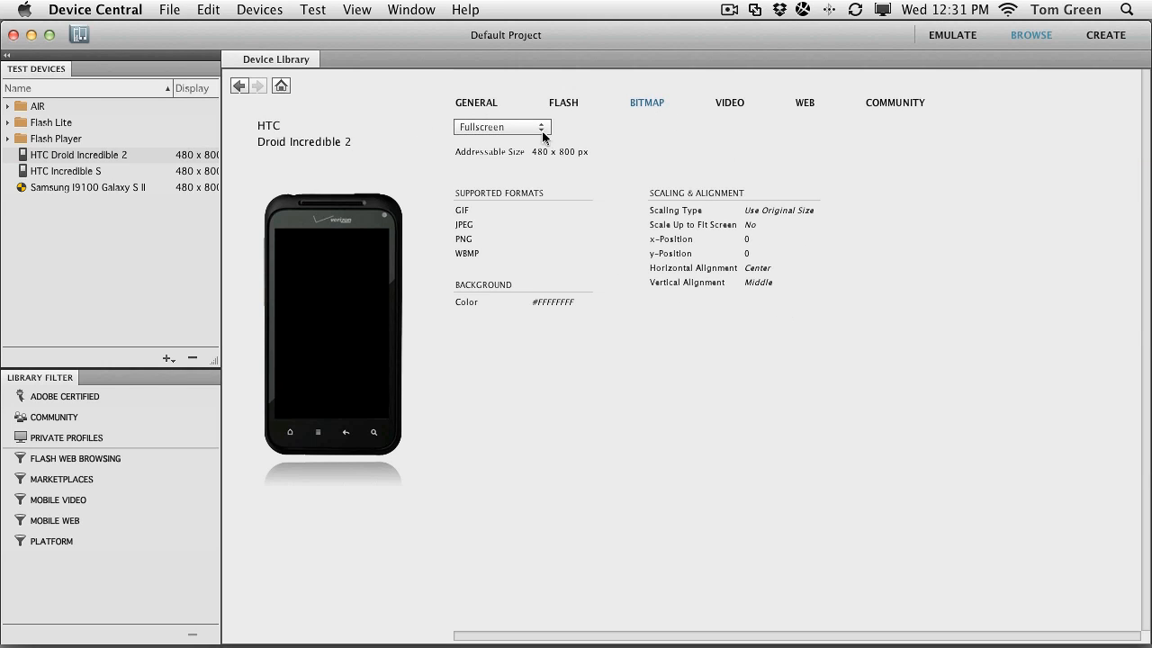
click(282, 86)
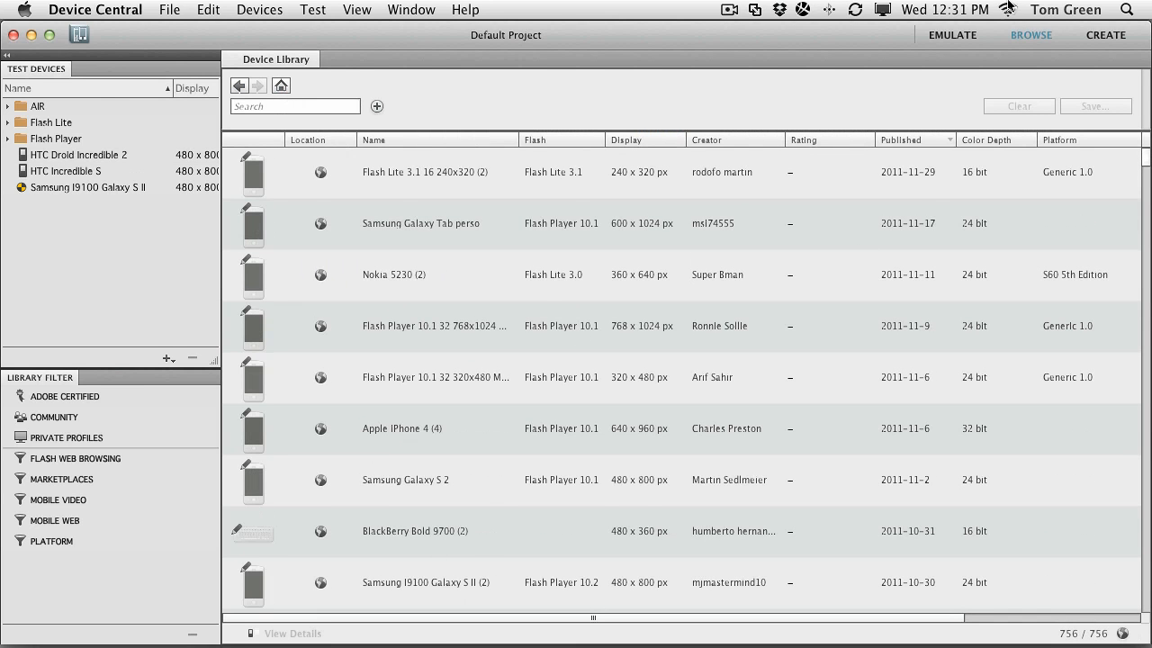
Set up a new Fireworks document with Fullscreen content type at 480 × 800
click(1098, 37)
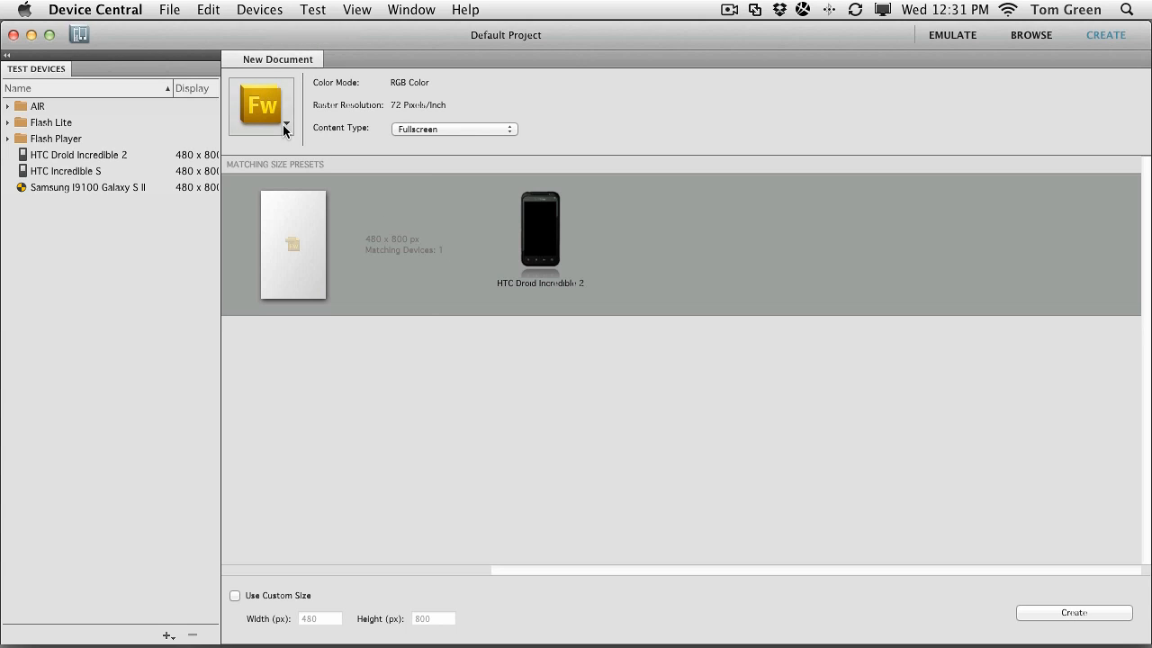
click(285, 129)
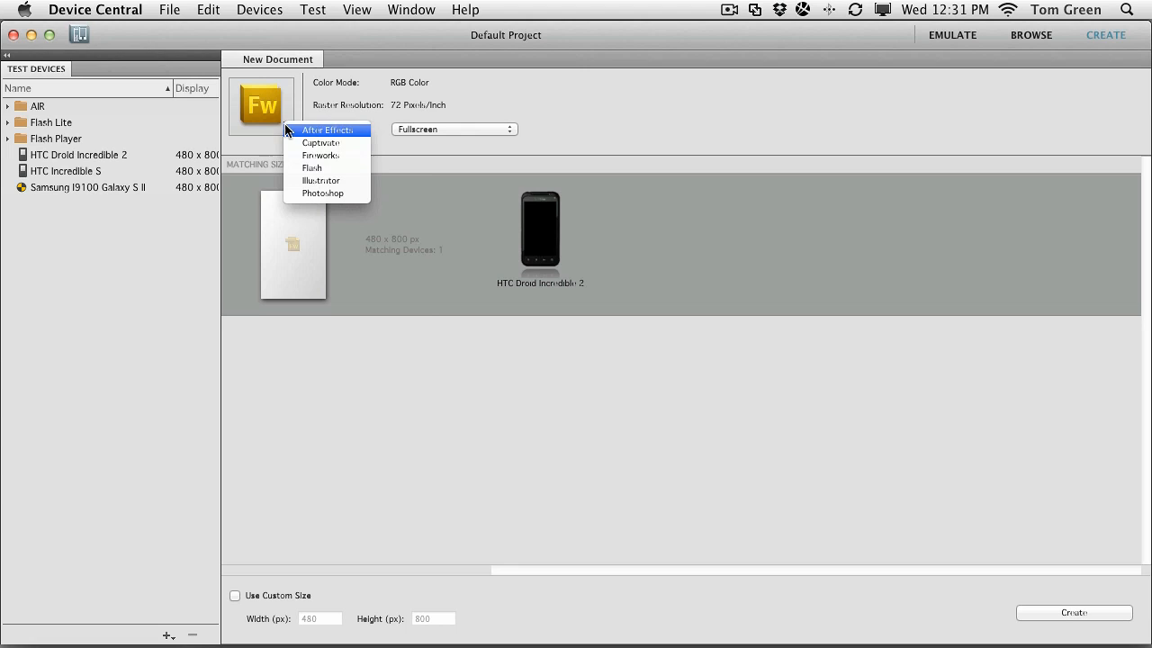
click(286, 154)
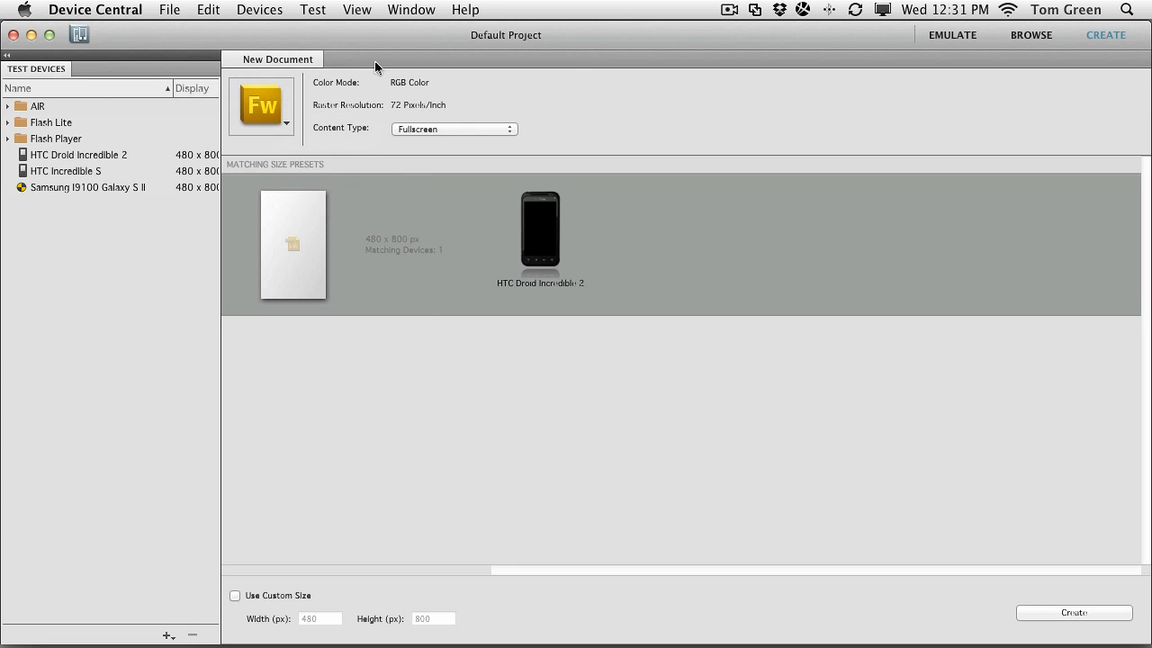
click(510, 128)
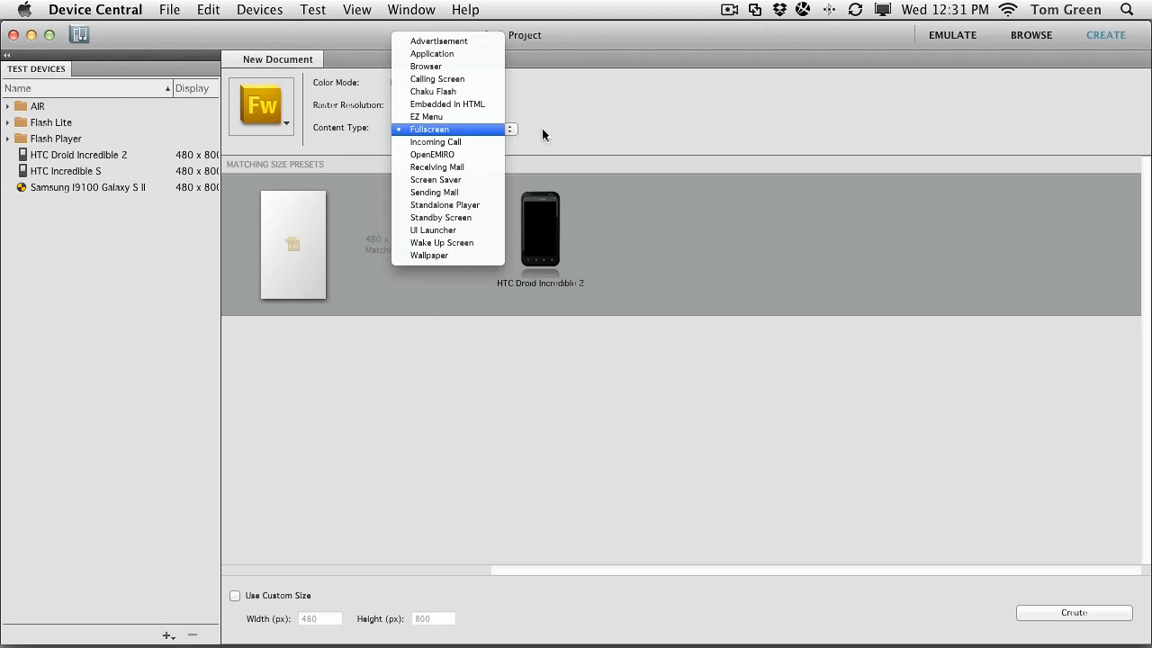
click(547, 128)
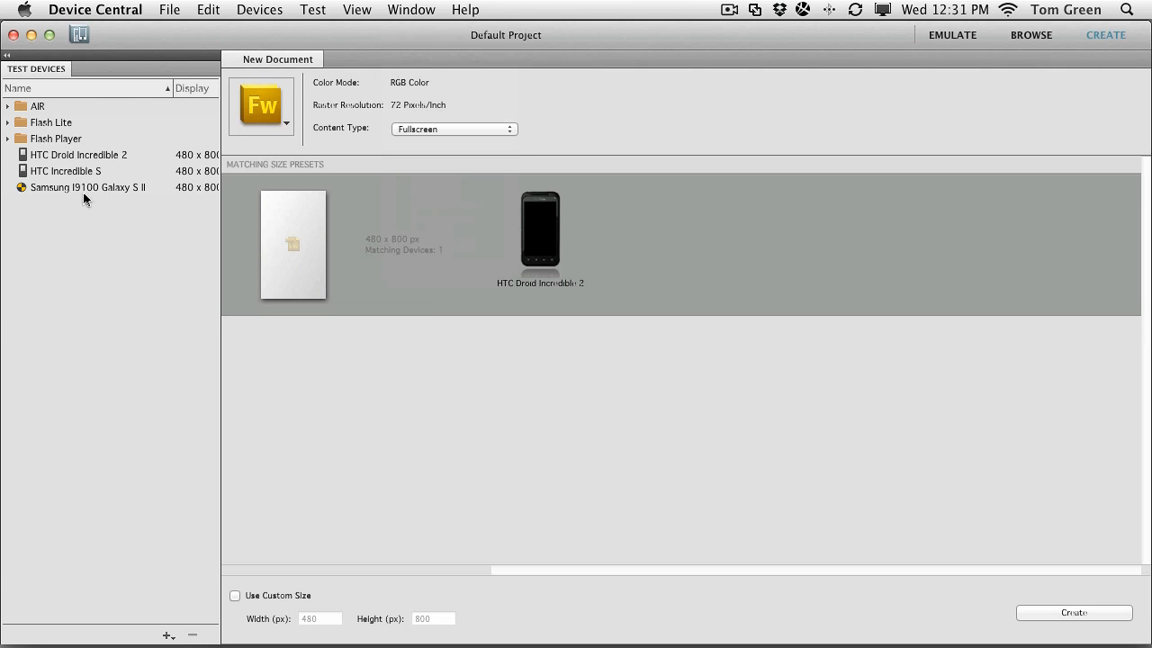
Preview the Navigate.png map mockup in Device Central on the Samsung Galaxy S II
mouse_move(524, 645)
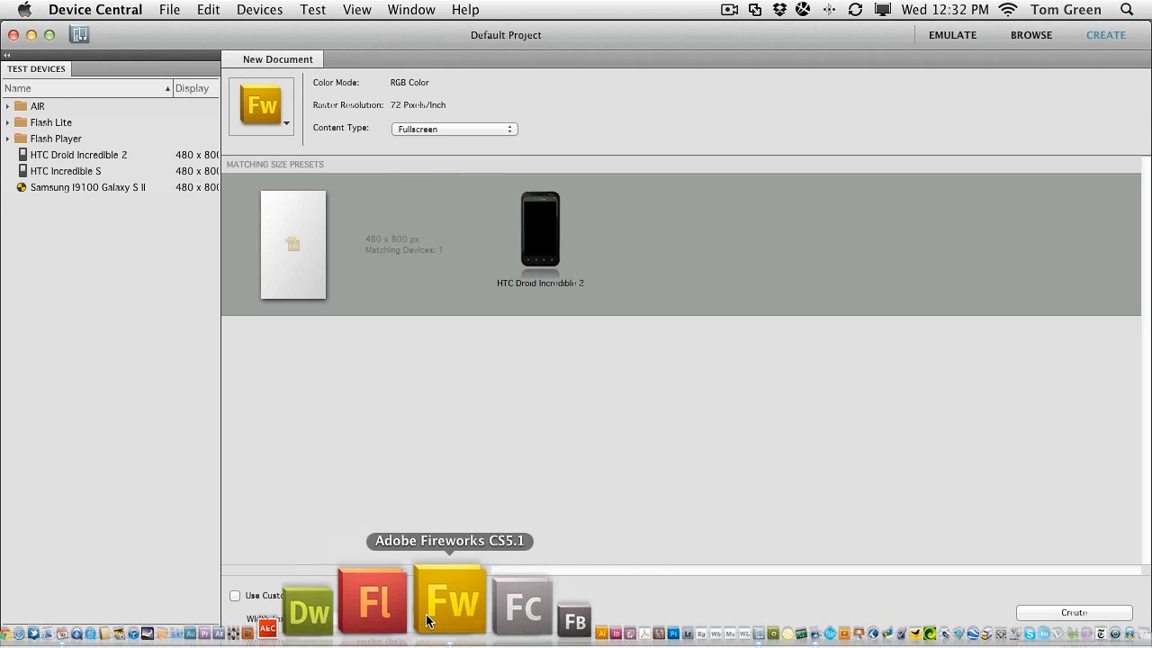
click(432, 621)
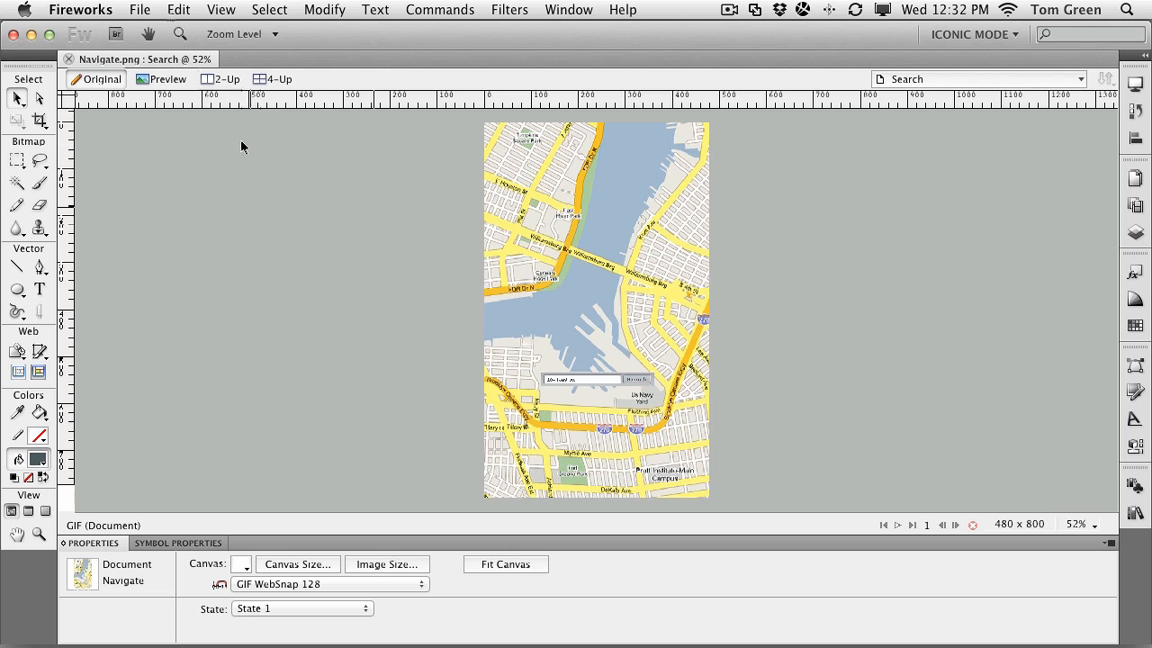
click(141, 13)
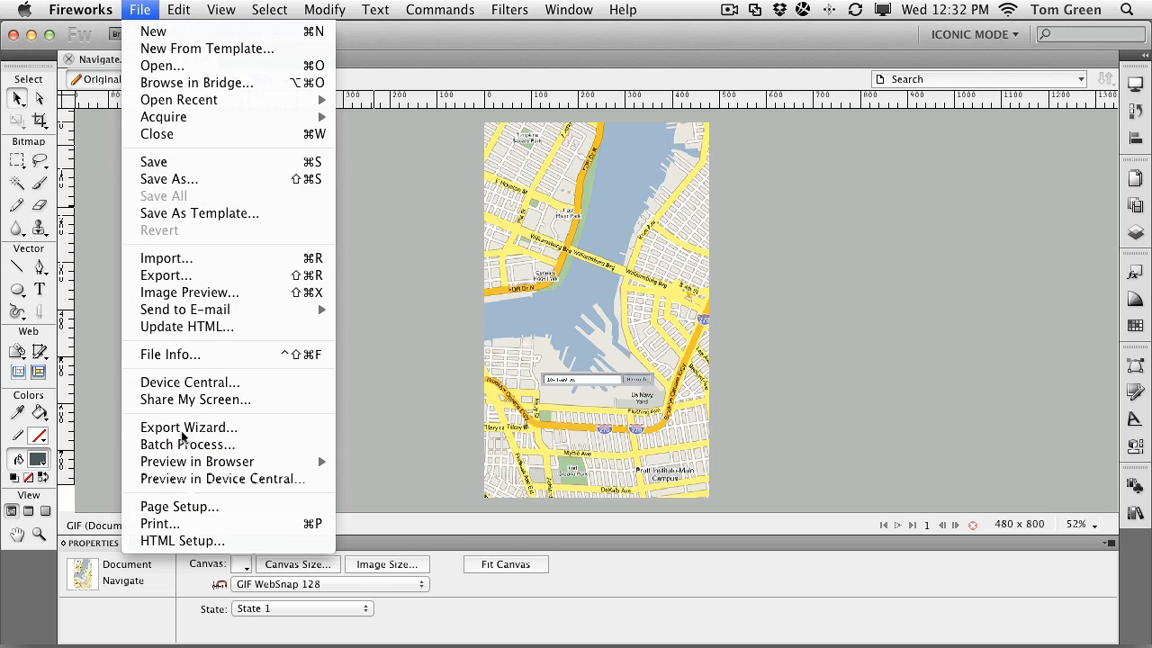
click(188, 479)
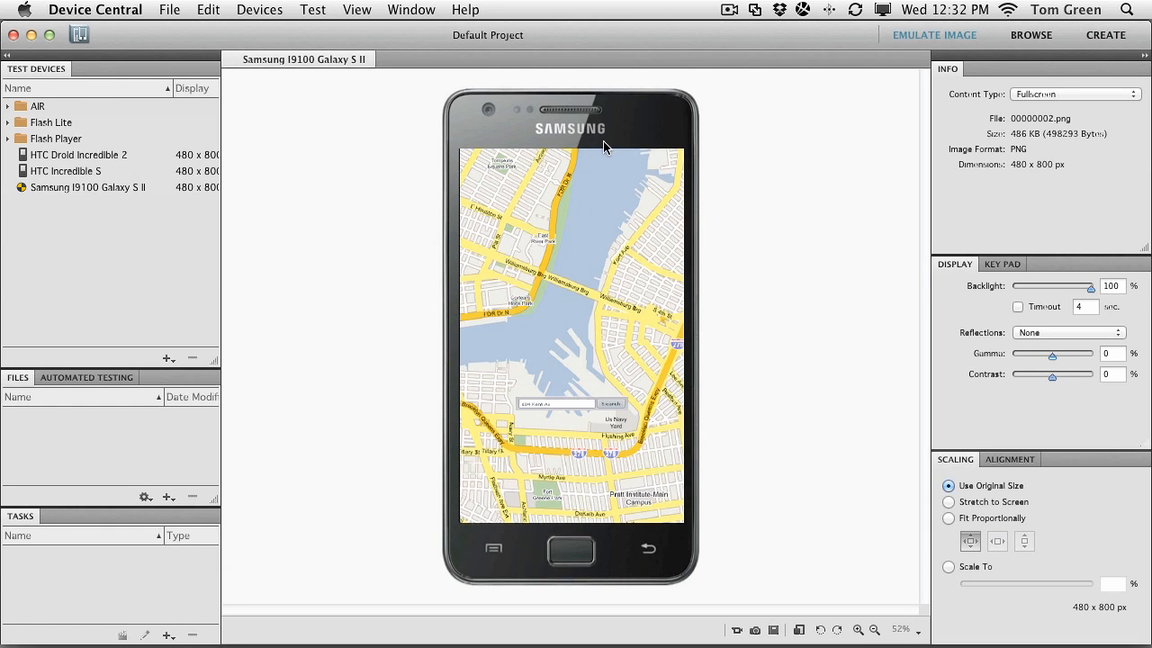
Switch the map preview between HTC Incredible S and HTC Droid Incredible 2, ending on Droid Incredible 2
click(84, 187)
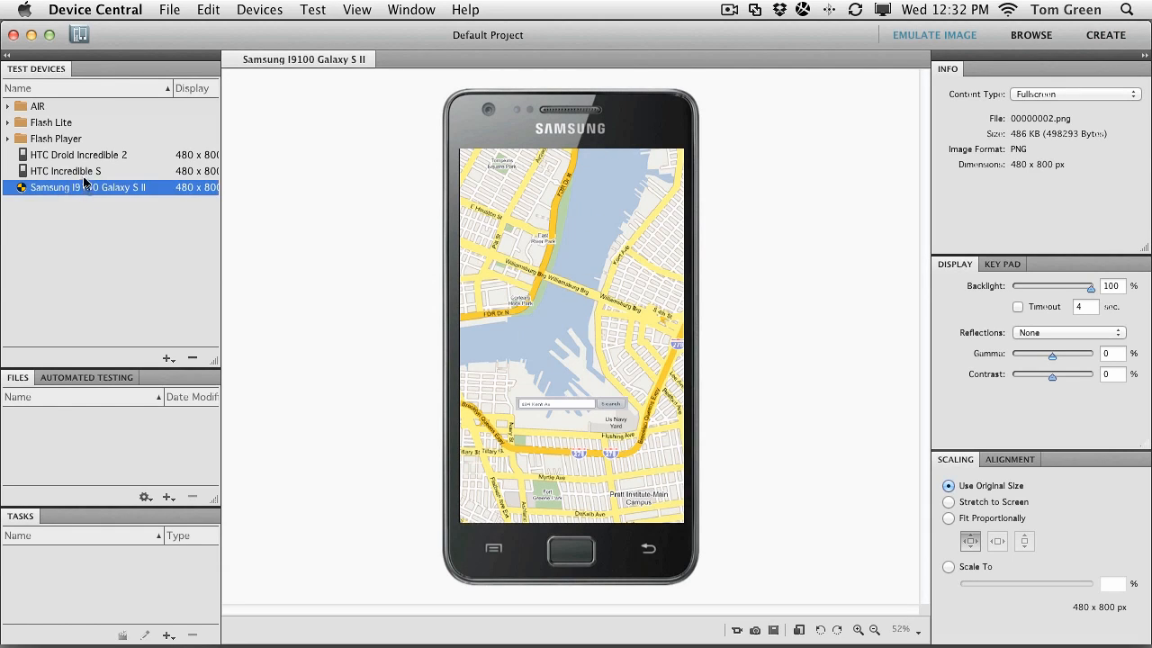
click(81, 174)
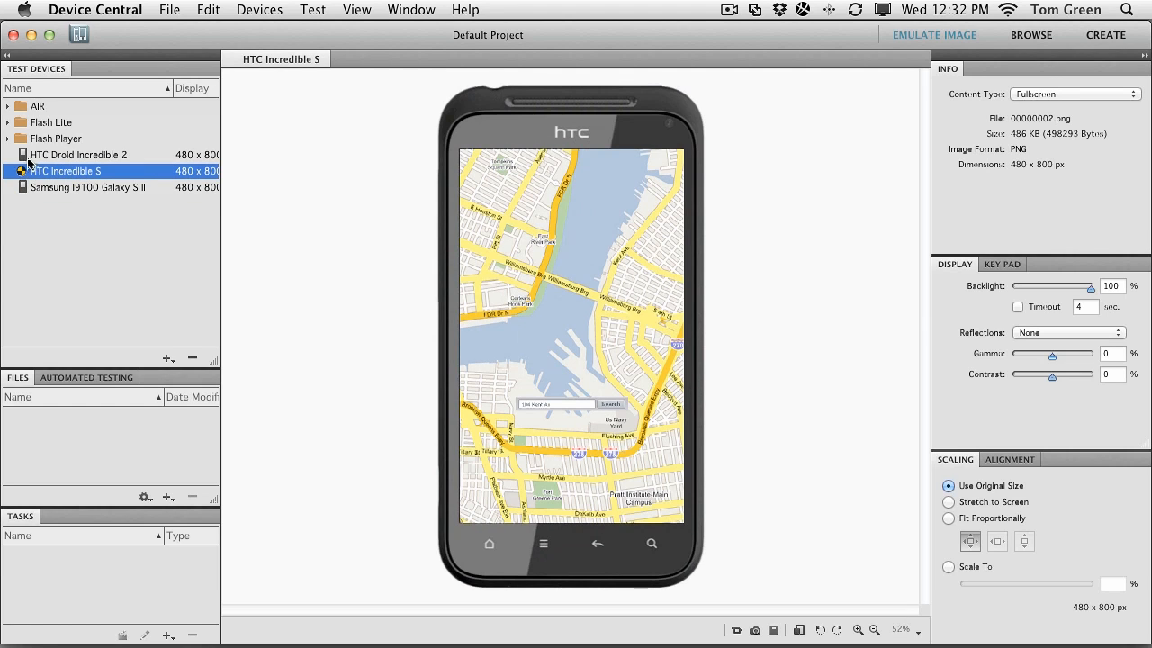
click(29, 157)
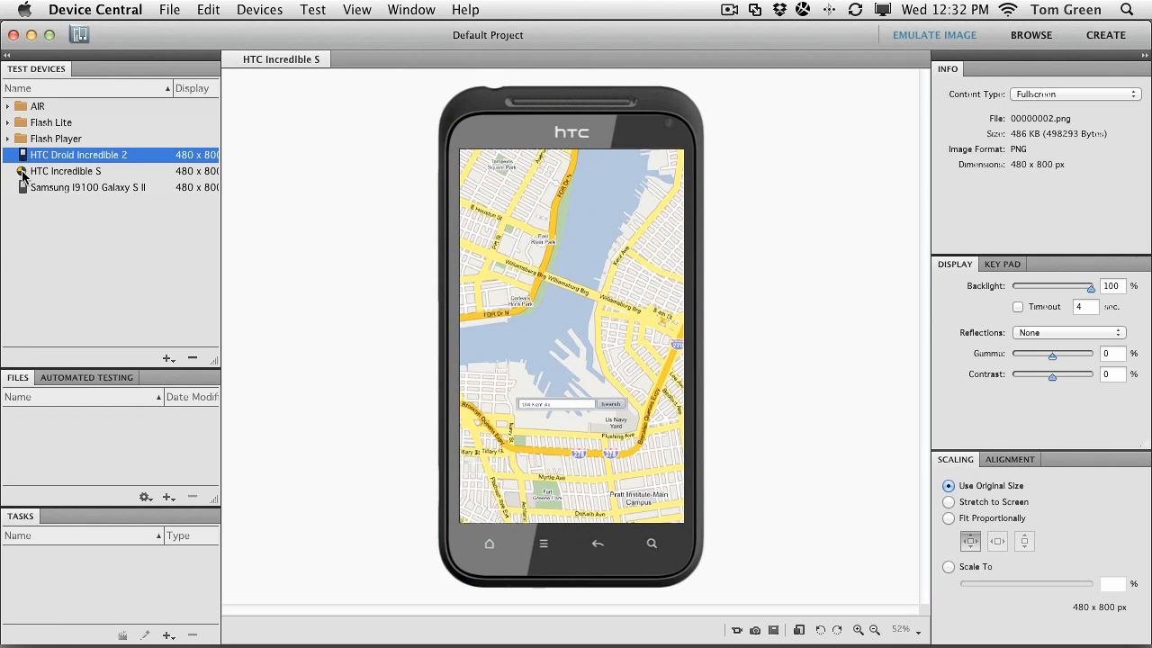
click(27, 171)
click(25, 157)
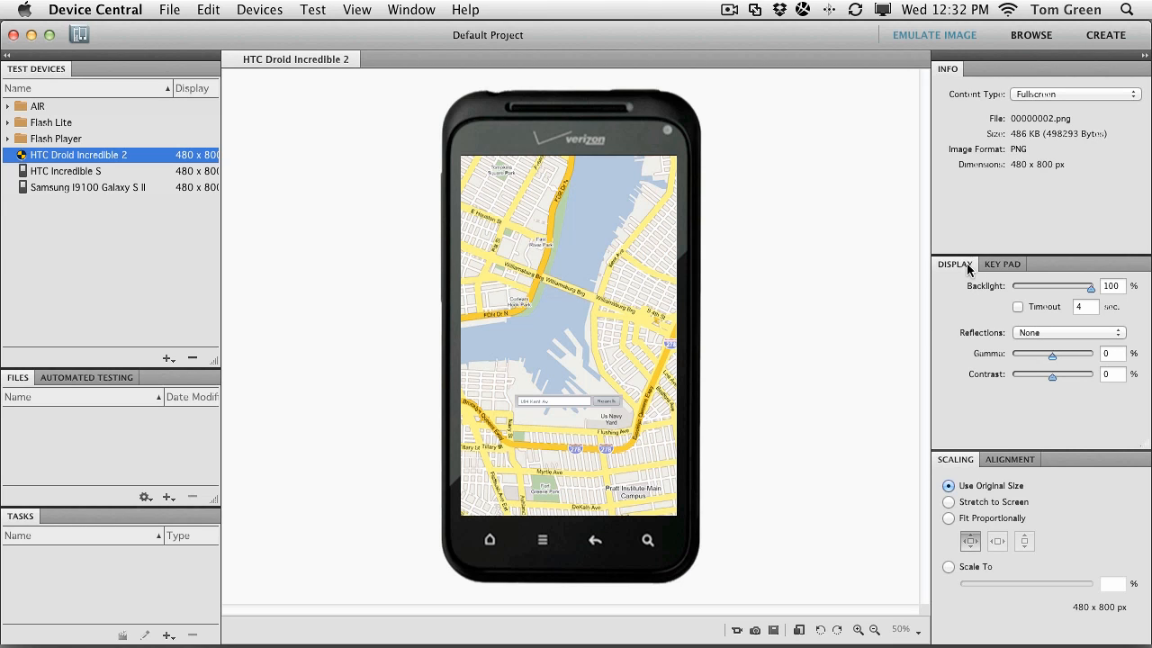
click(1044, 333)
click(1048, 346)
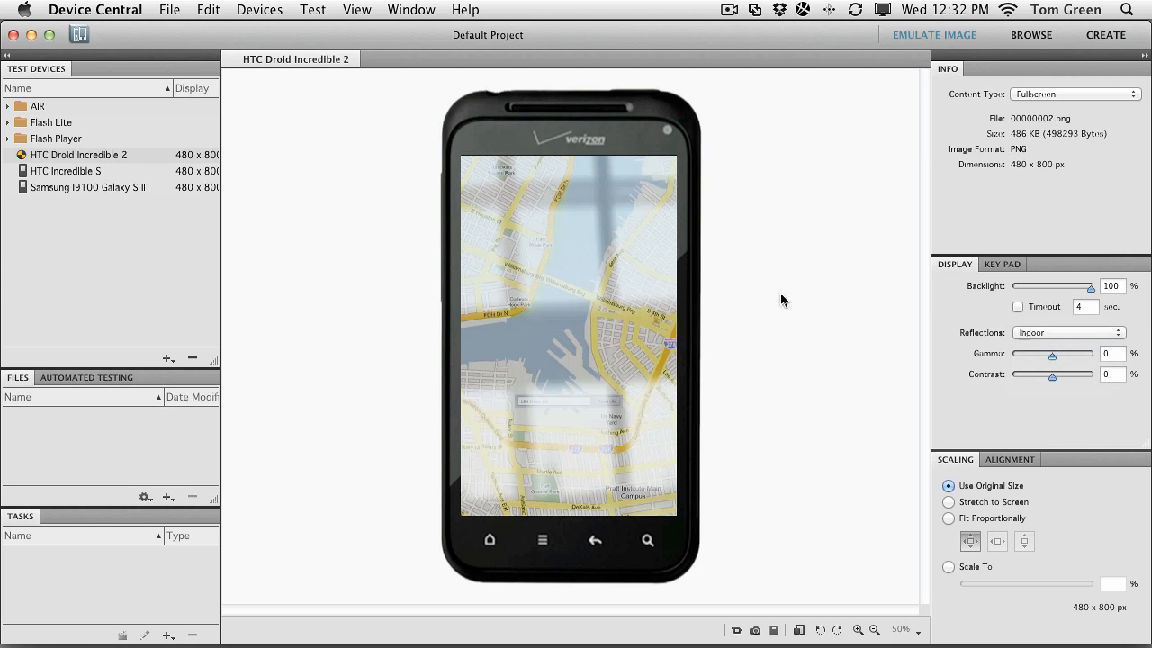
click(1038, 333)
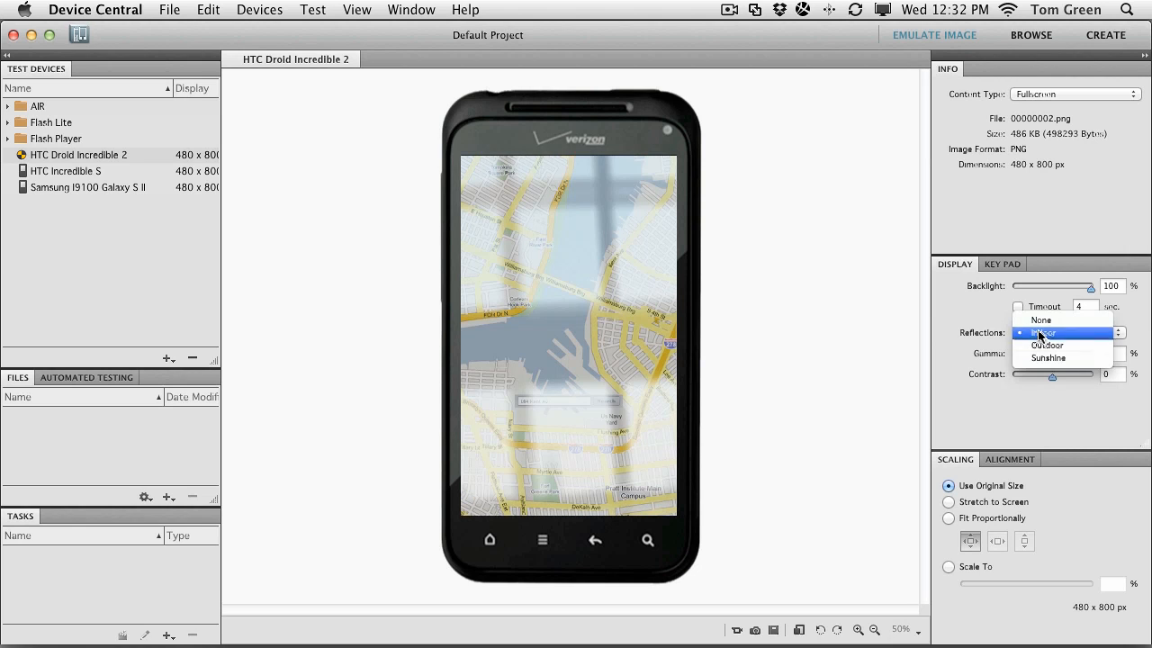
click(1035, 349)
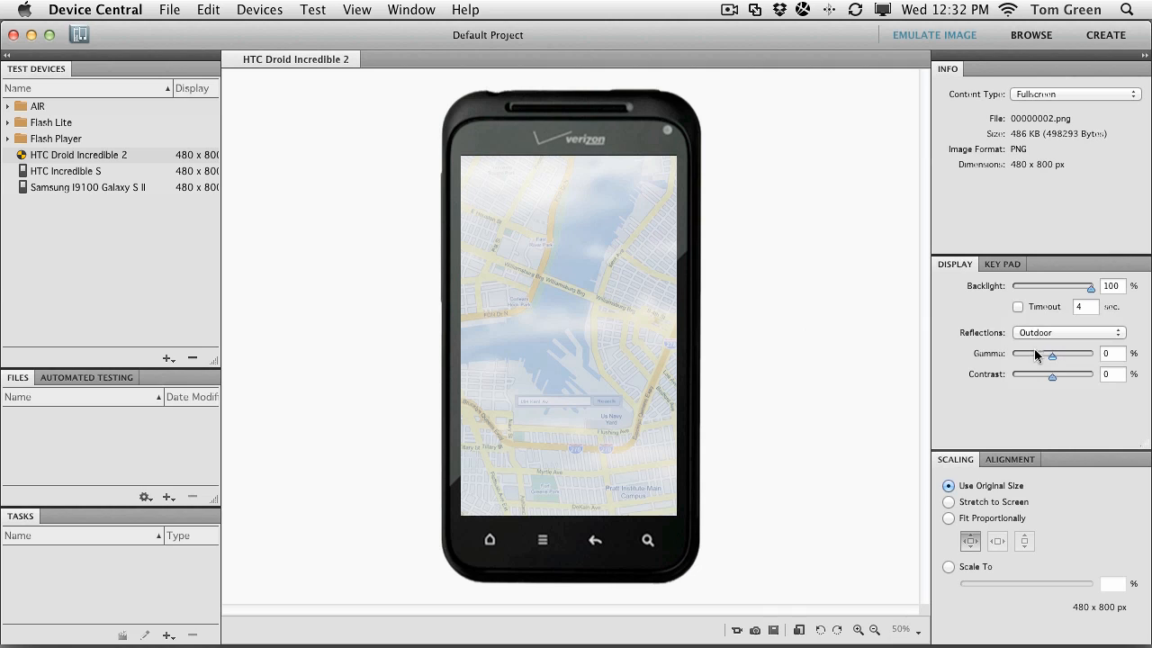
click(1037, 332)
click(1033, 348)
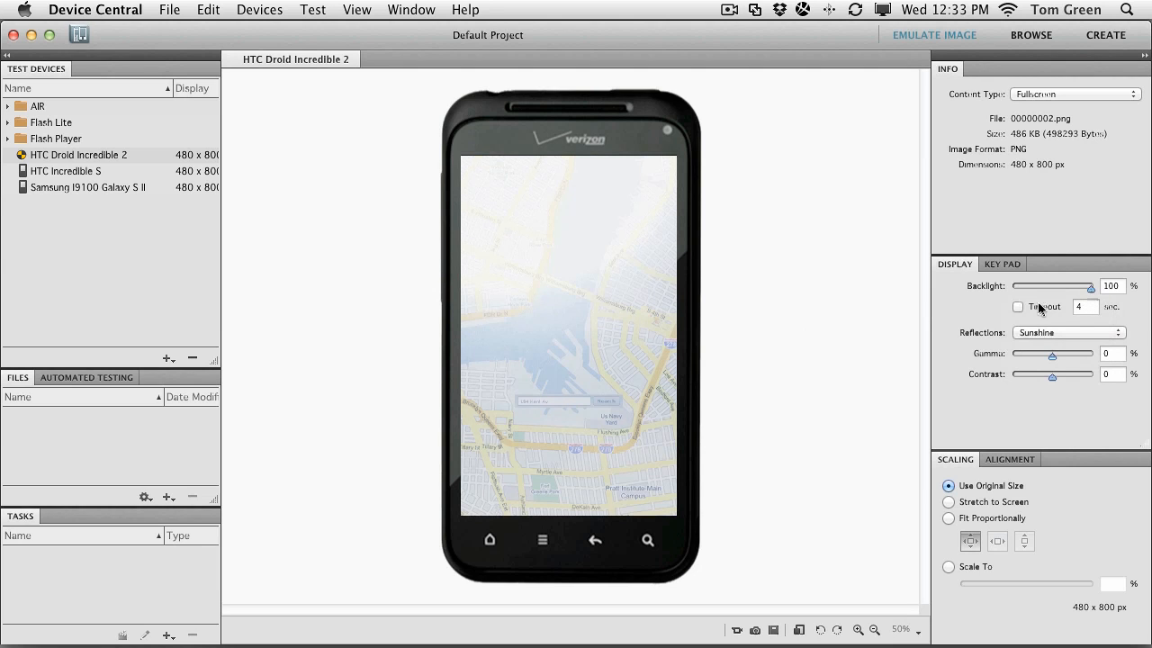
click(1037, 333)
click(1040, 295)
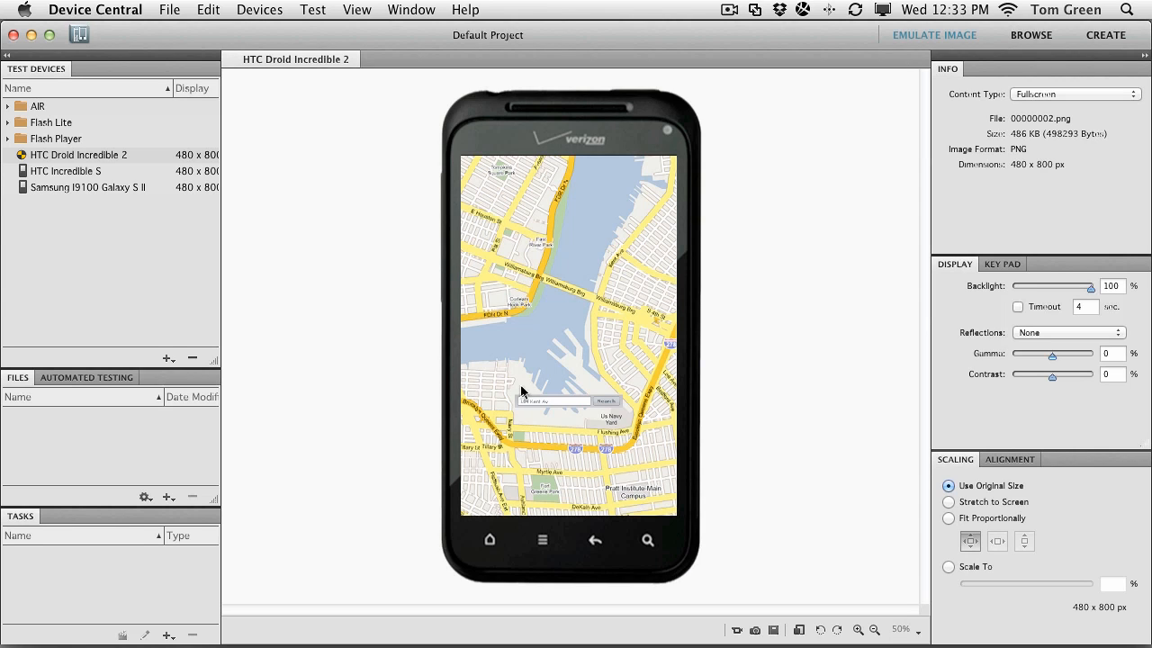
Bring Fireworks back to the Navigate.png mockup, relaunch Device Central, and dismiss the File menu
click(440, 589)
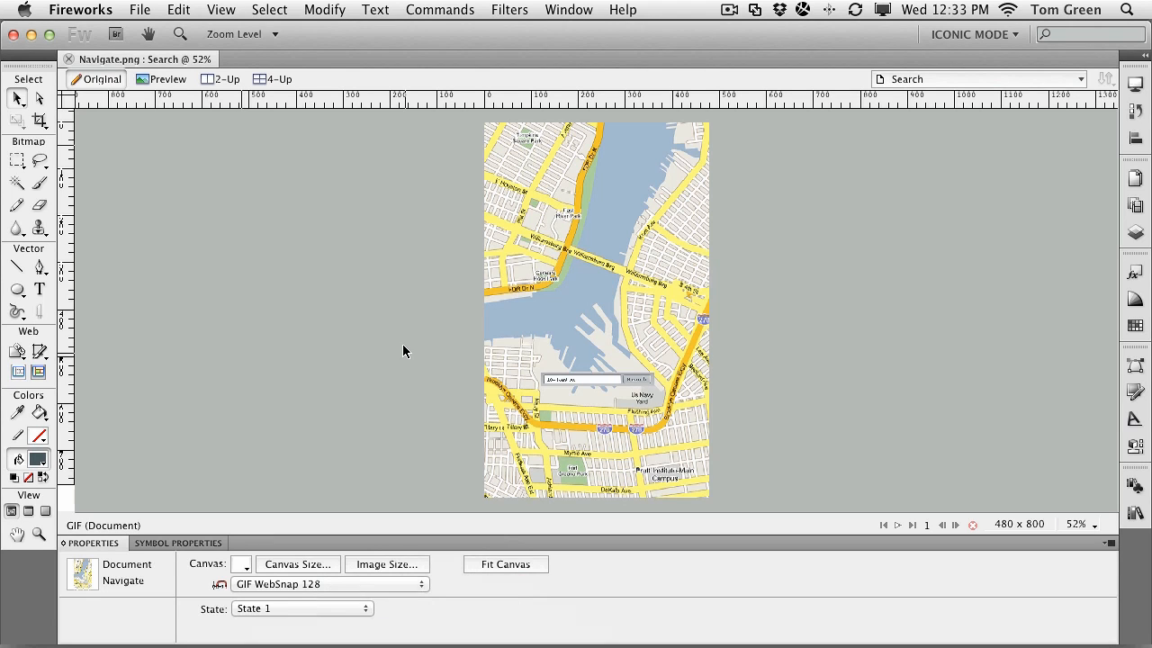
click(148, 10)
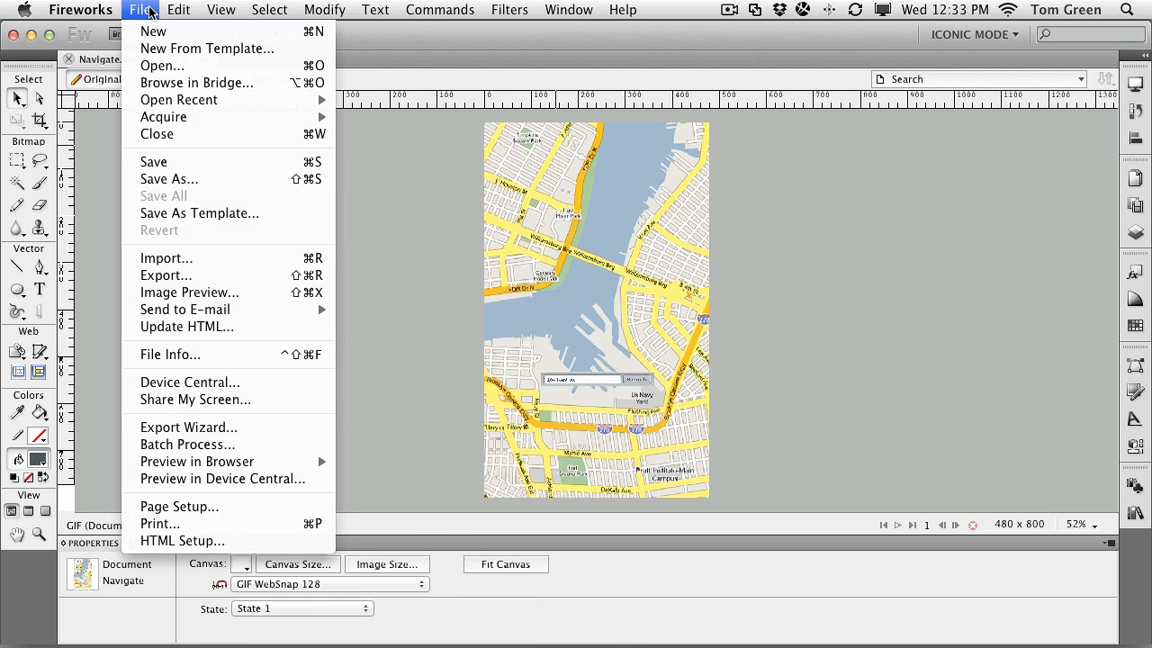
click(171, 381)
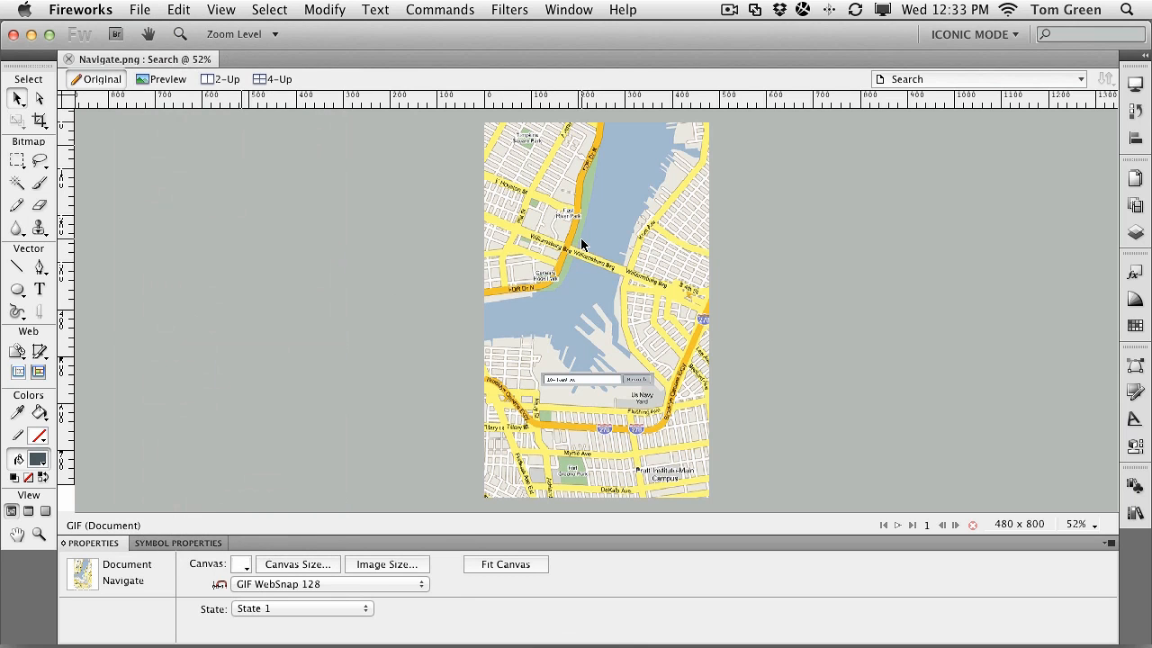
click(139, 9)
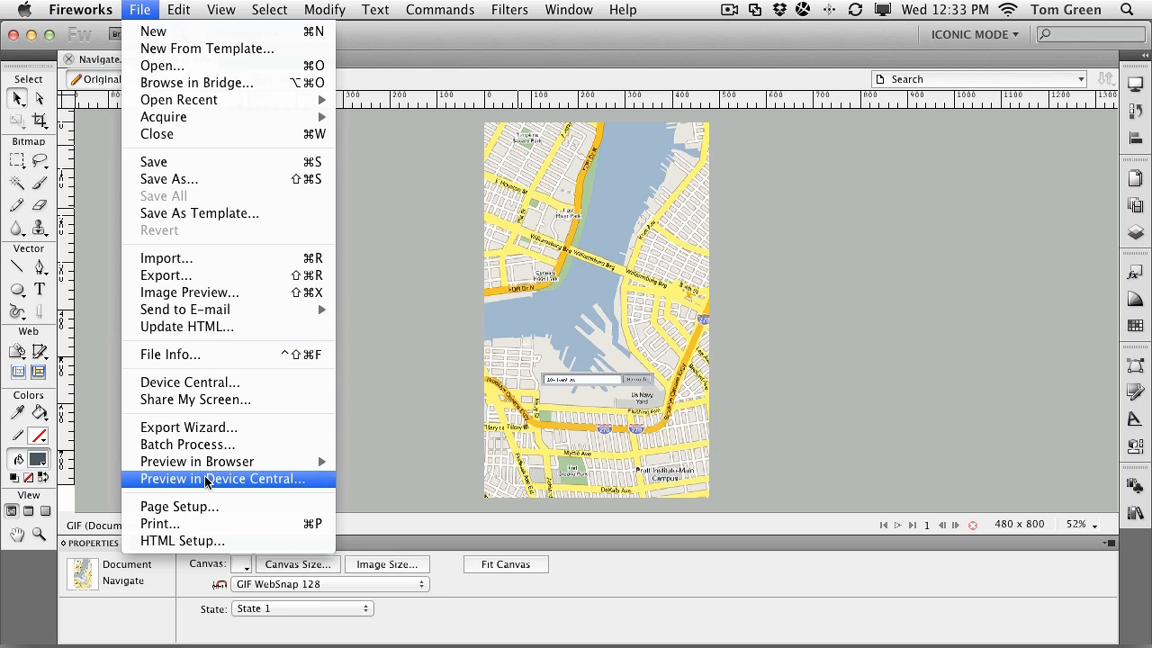
click(386, 427)
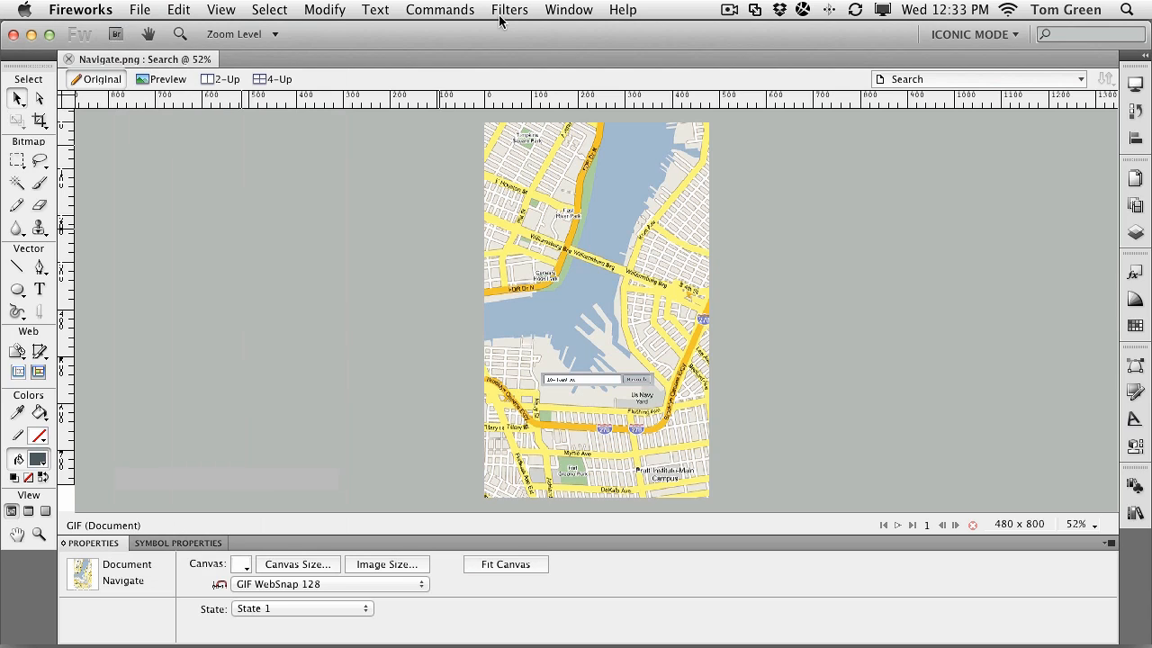